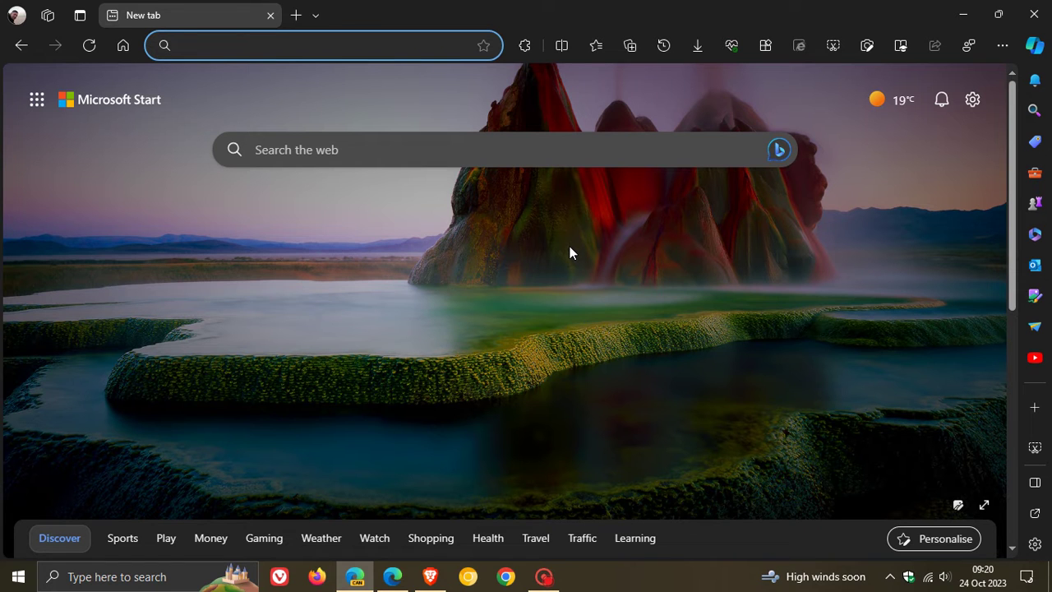
- Switch between the Canary and regular Edge windows, ending on the beach-background Edge window
click(392, 576)
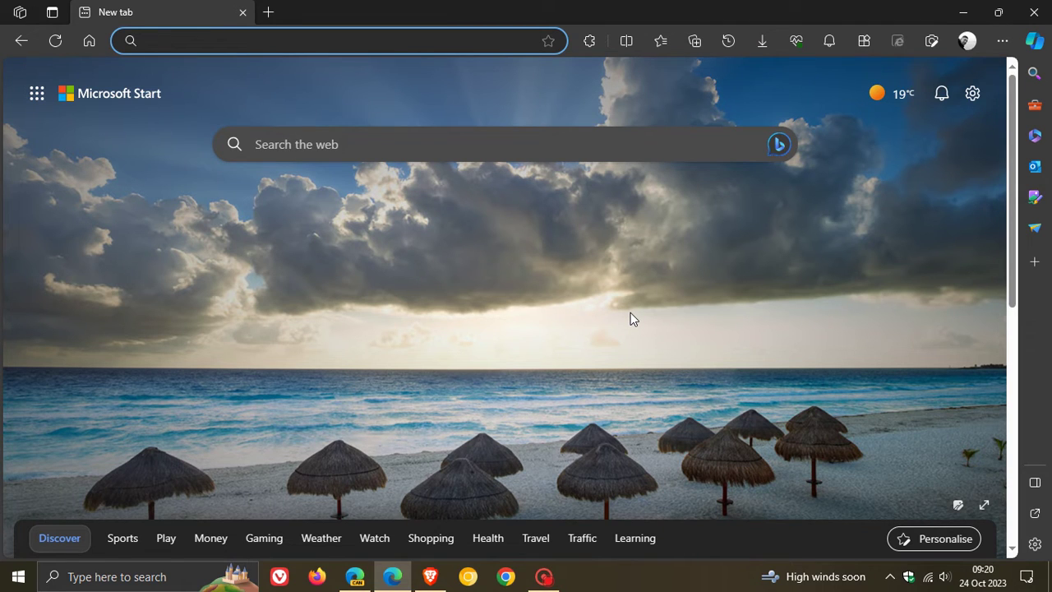
click(355, 576)
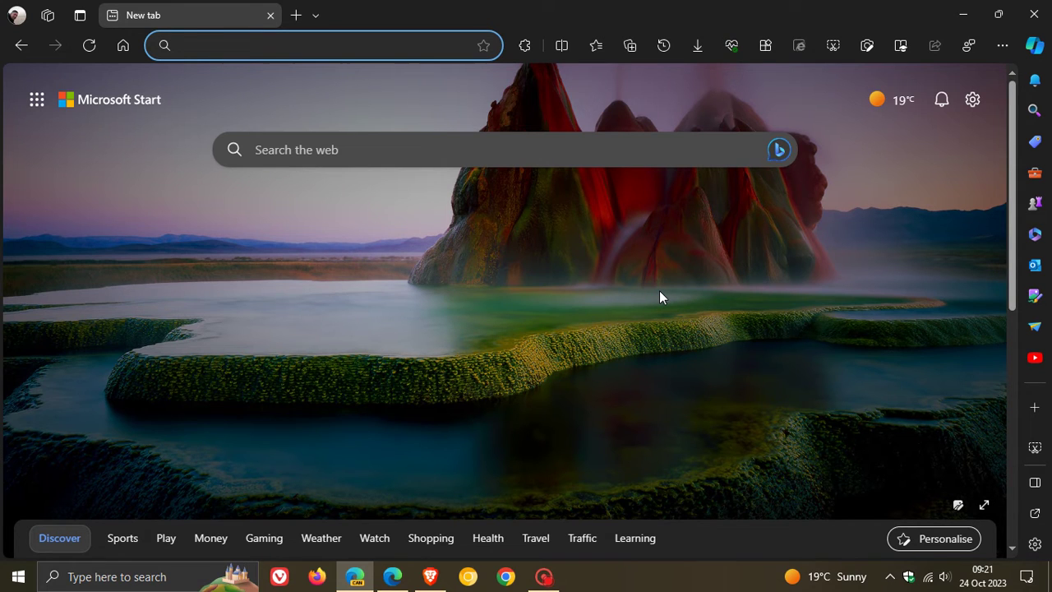
click(392, 576)
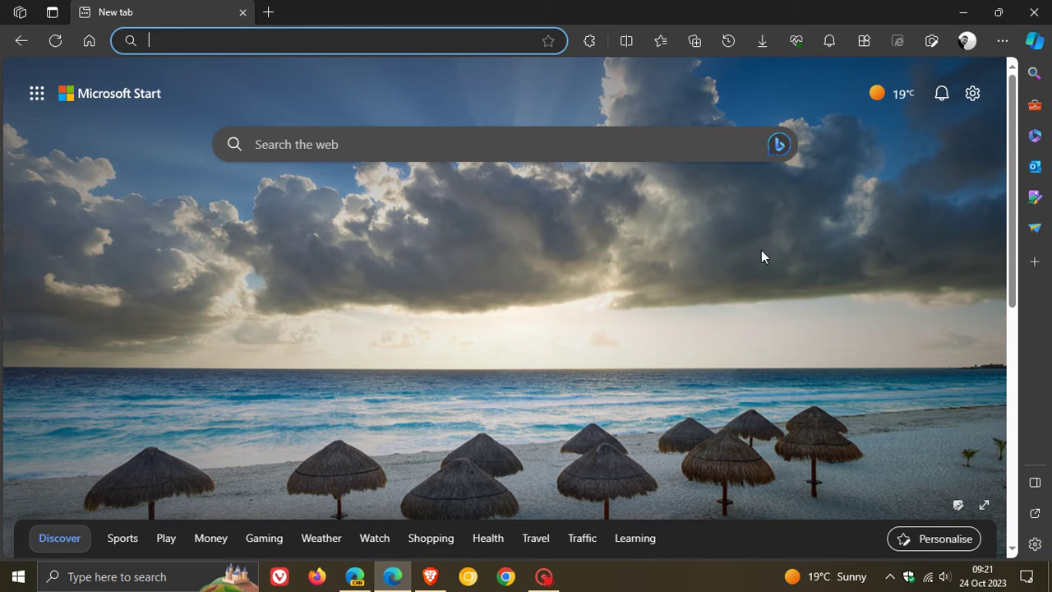
- Restore down and overlap both Edge windows to compare address bars, then maximize Canary
click(998, 13)
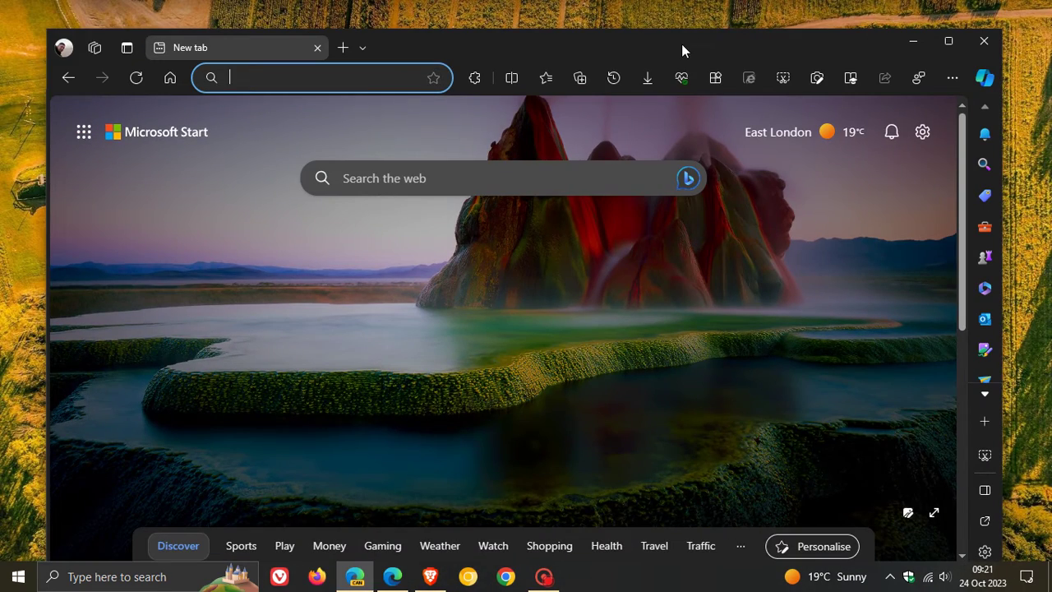
drag(681, 44, 705, 196)
drag(664, 97, 664, 27)
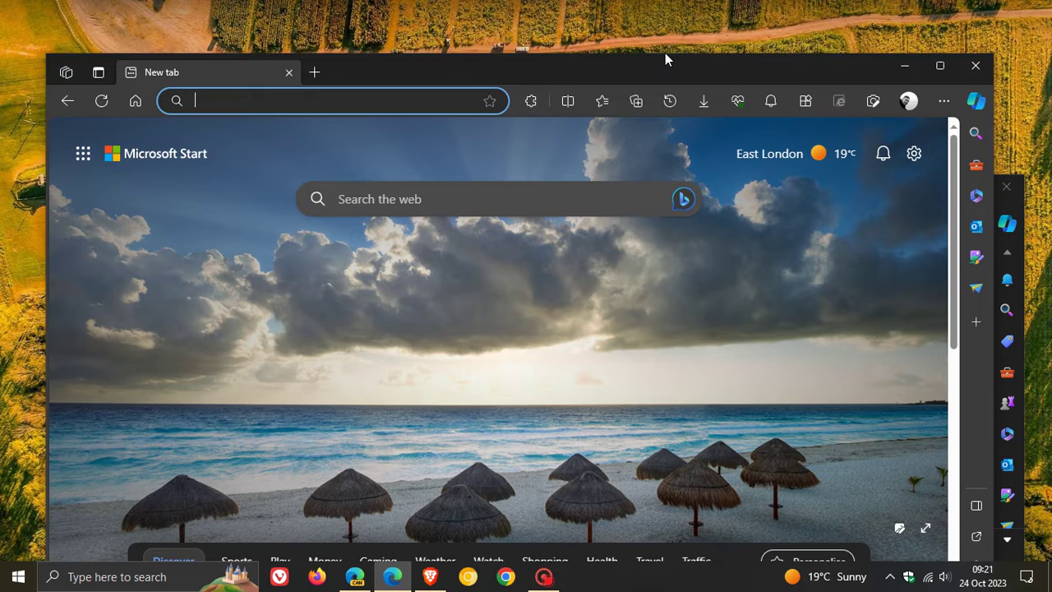
click(1008, 211)
drag(776, 188, 761, 131)
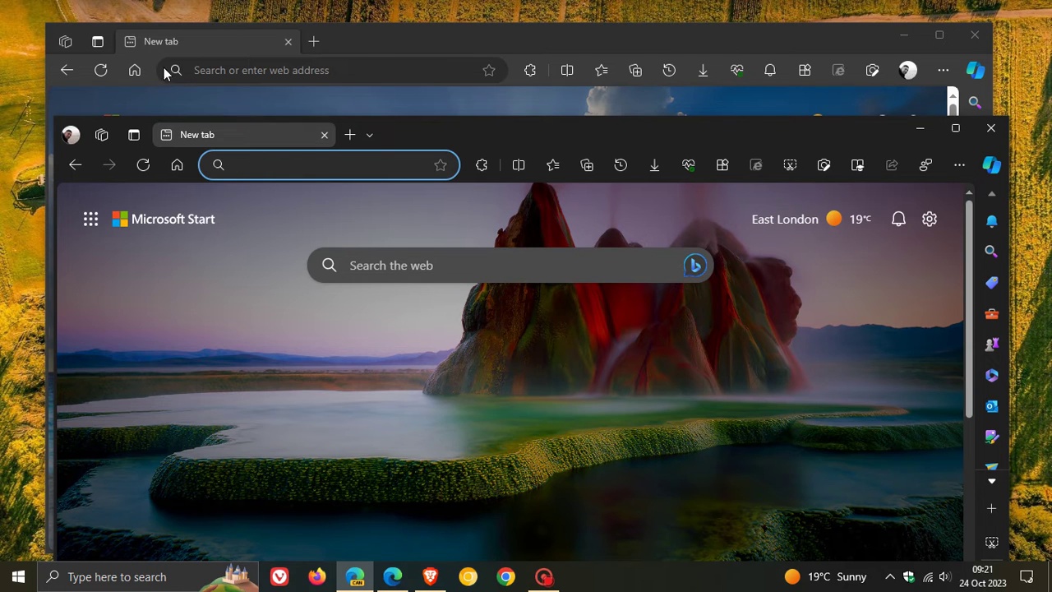
click(955, 128)
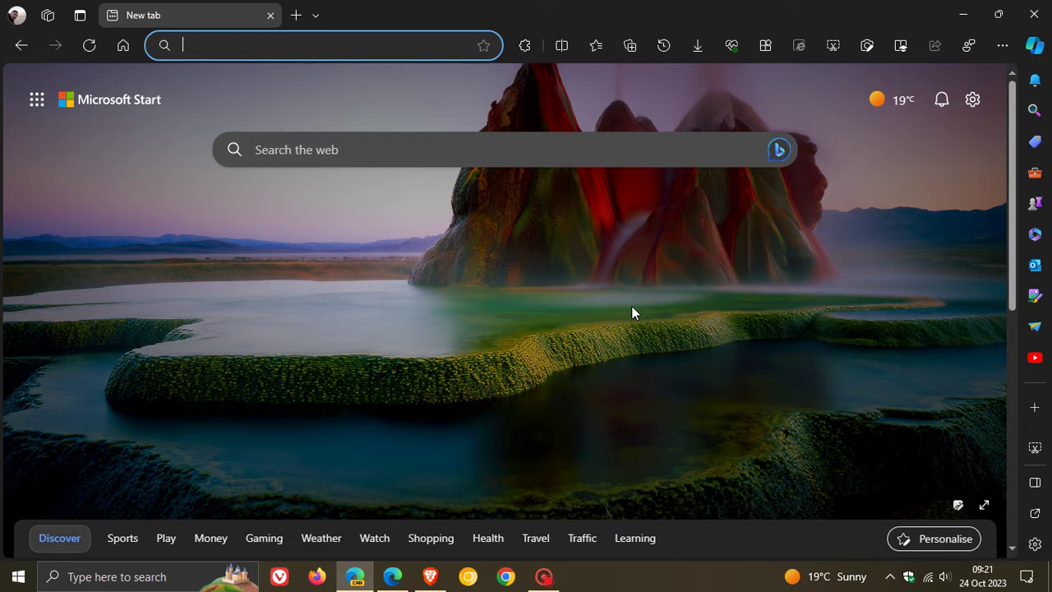
- Open Properties for the Microsoft Edge Canary shortcut from its taskbar jump list
right_click(355, 586)
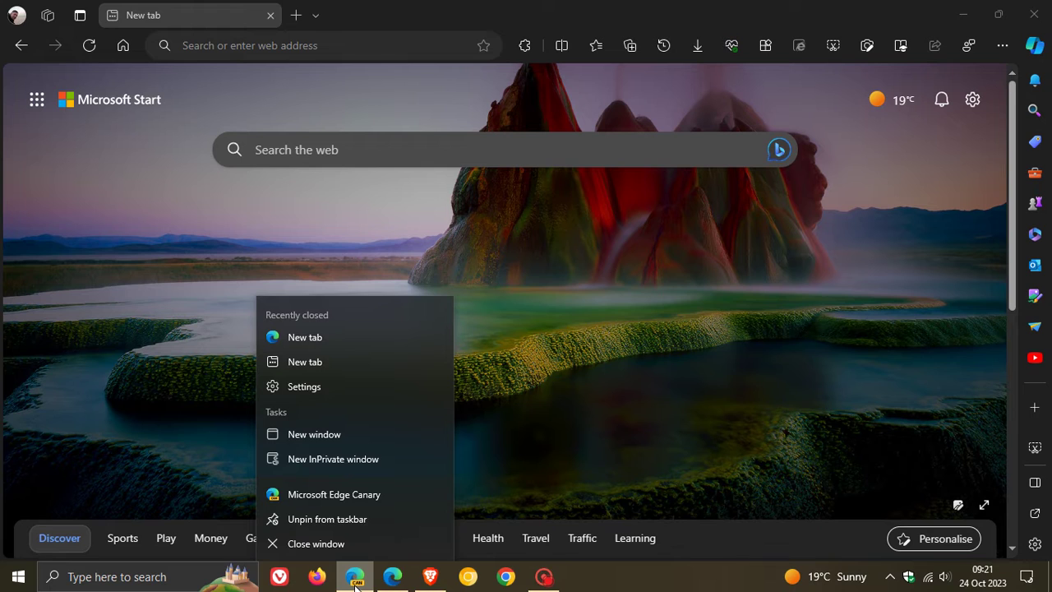
right_click(374, 494)
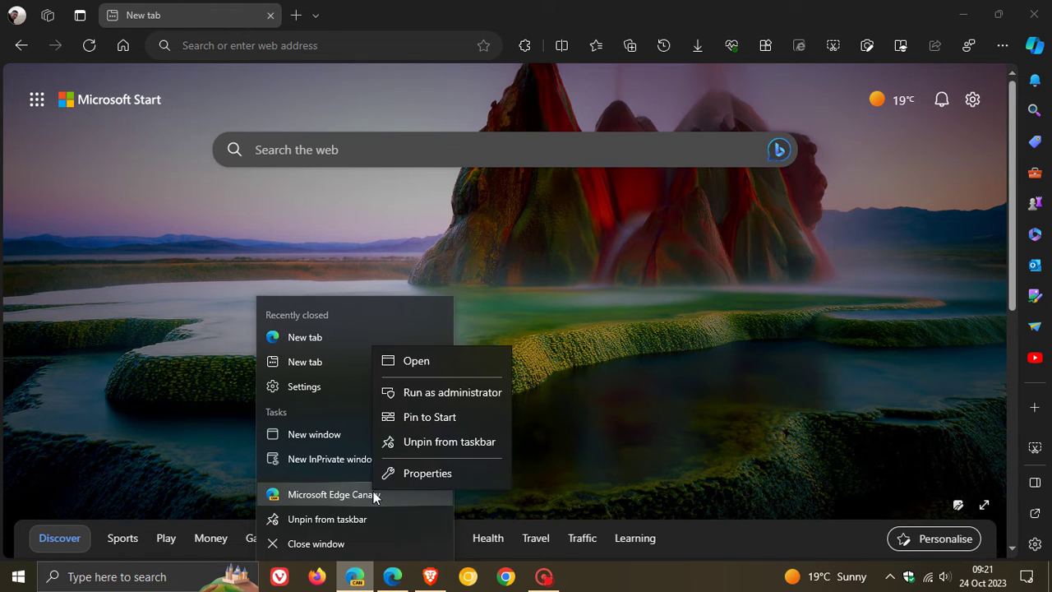
click(429, 474)
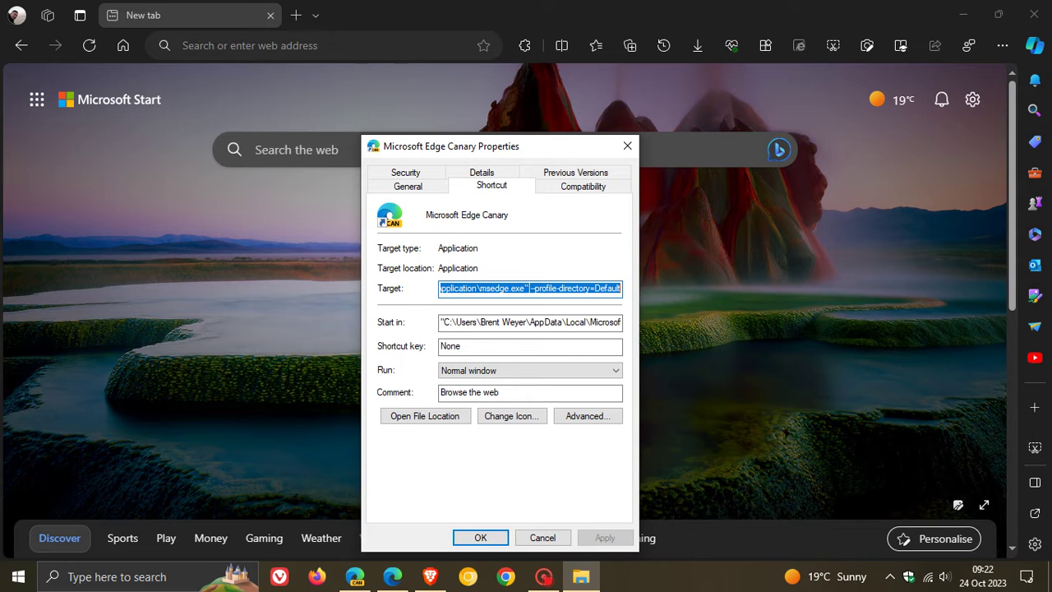
- Replace --profile-directory=Default with --disable-features=msLargerAddressBarHeight in the Target and apply
click(529, 288)
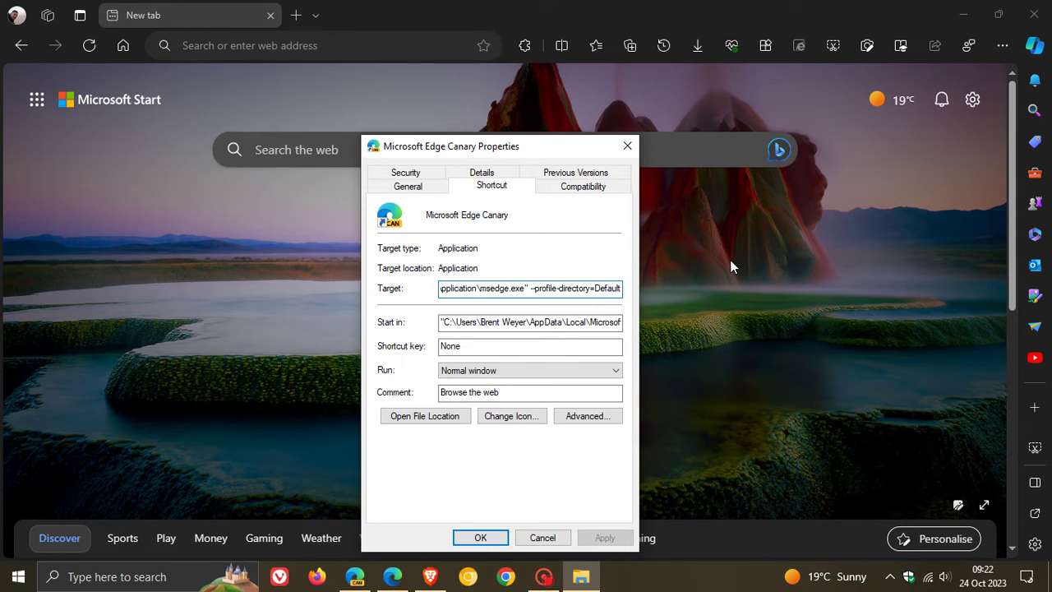
key(Delete)
key(Delete)
key(Delete)
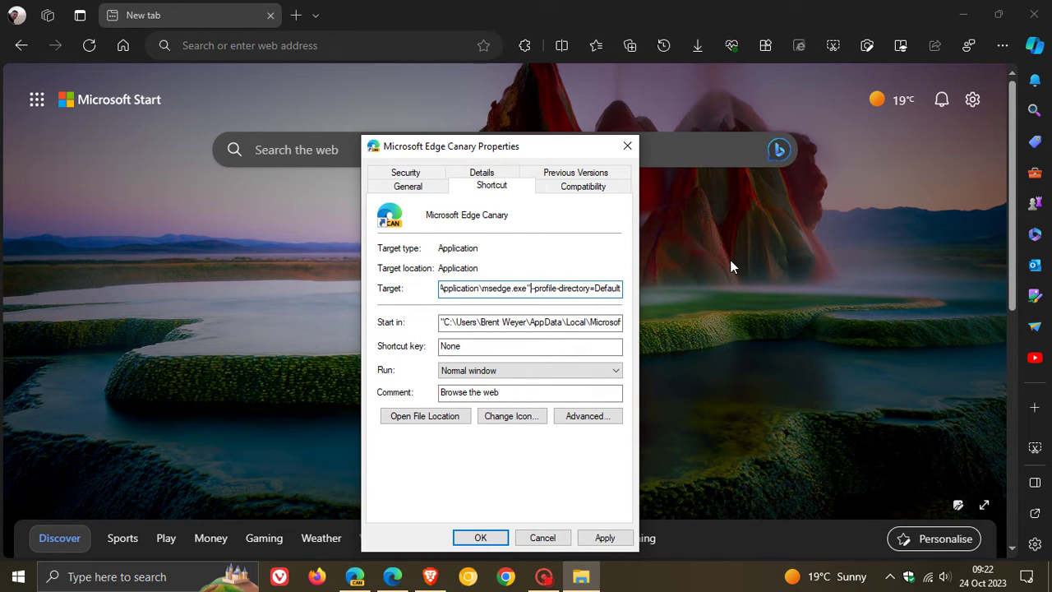
key(Delete)
key(Delete)
key(Delete)
key(Delete)
key(Delete)
key(Delete)
key(Delete)
key(Delete)
key(Delete)
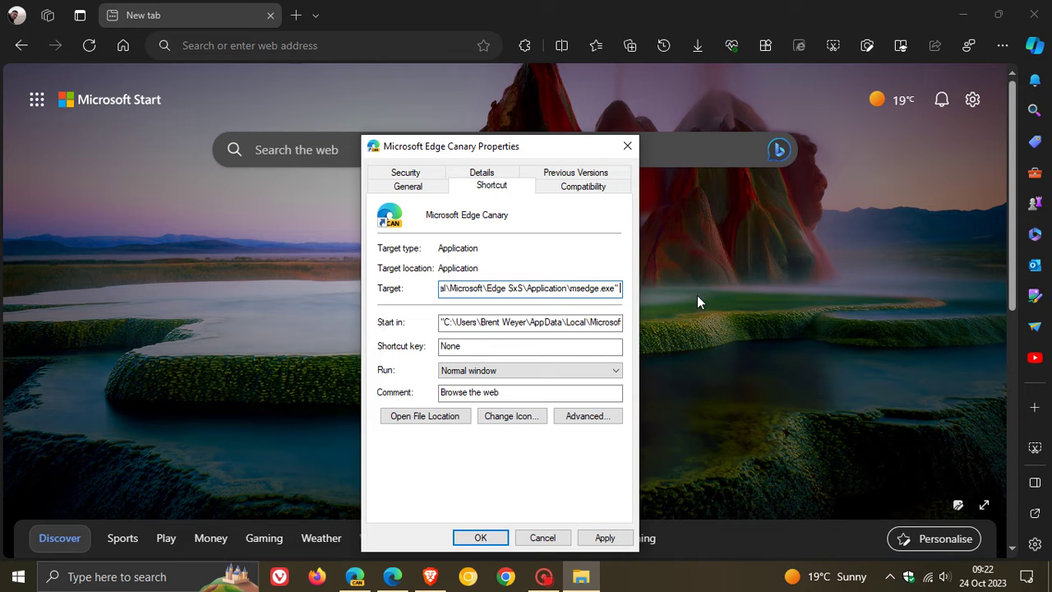
right_click(622, 290)
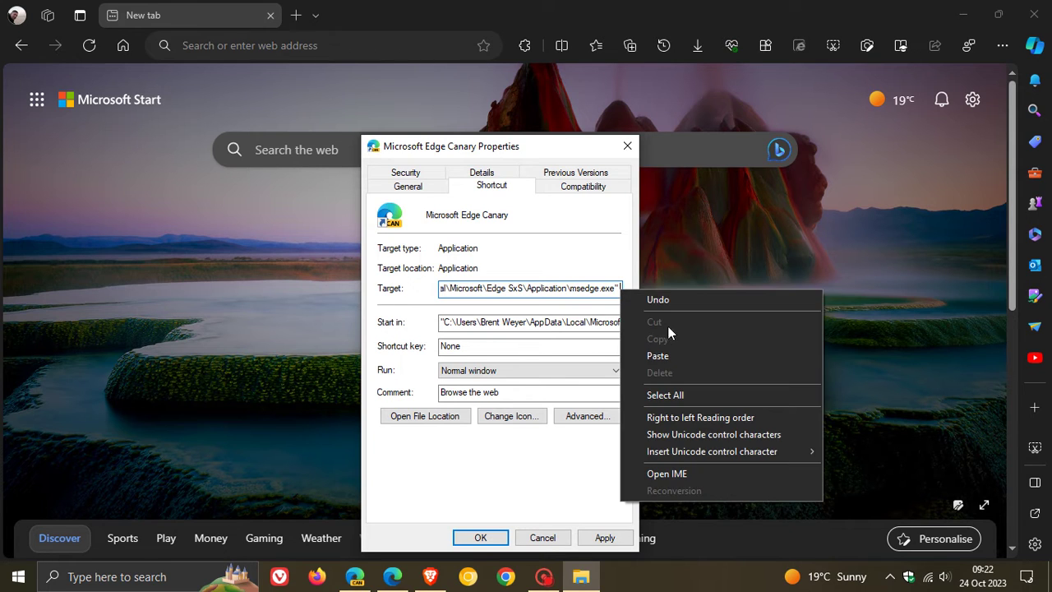
click(670, 354)
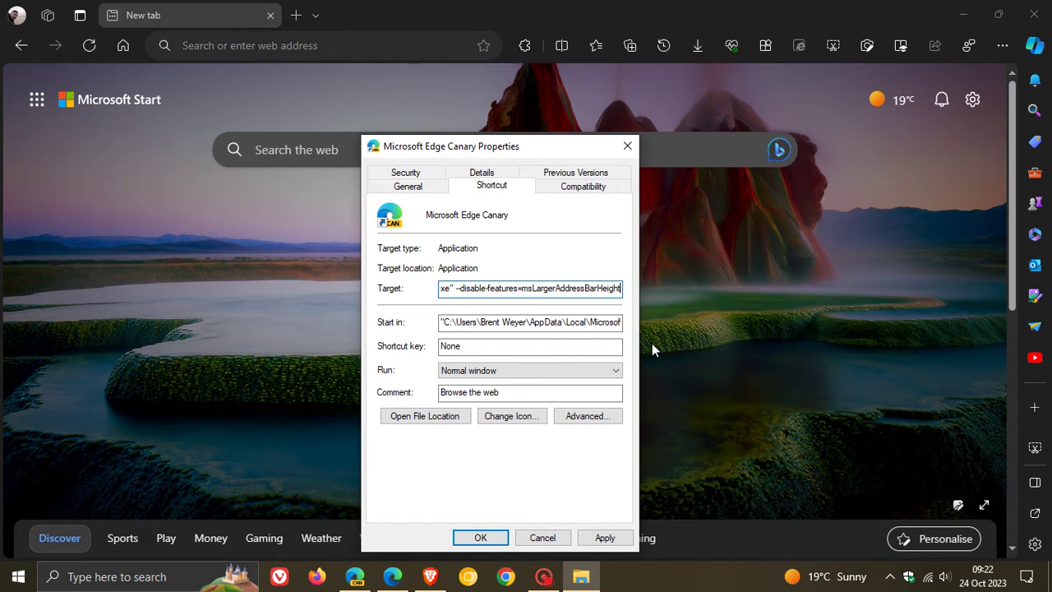
click(609, 538)
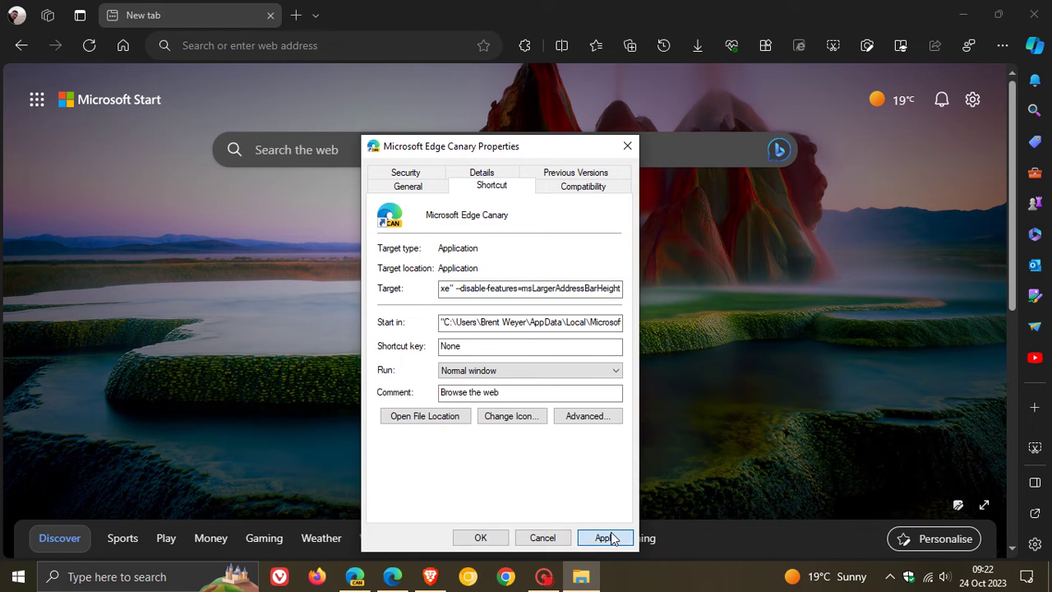
- Close the Properties dialog and Edge, then relaunch Edge Canary from its edited taskbar shortcut
click(481, 537)
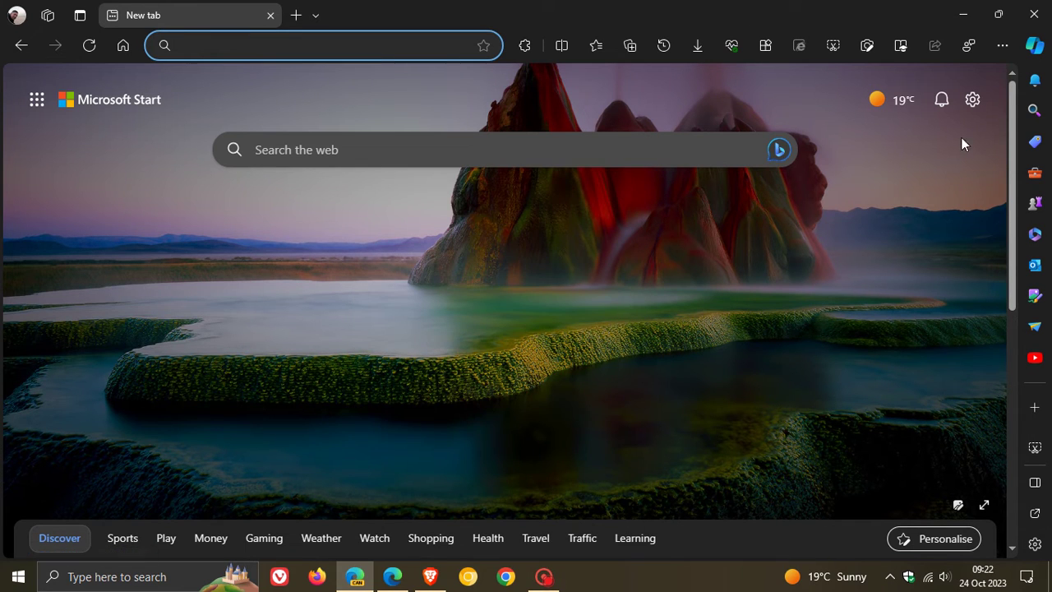
click(1037, 18)
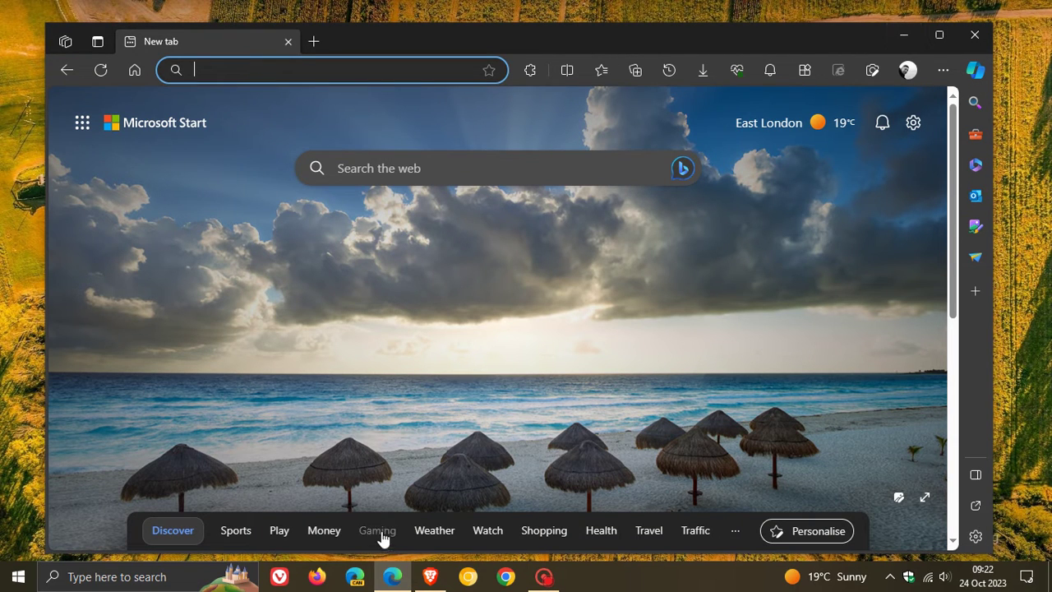
click(355, 576)
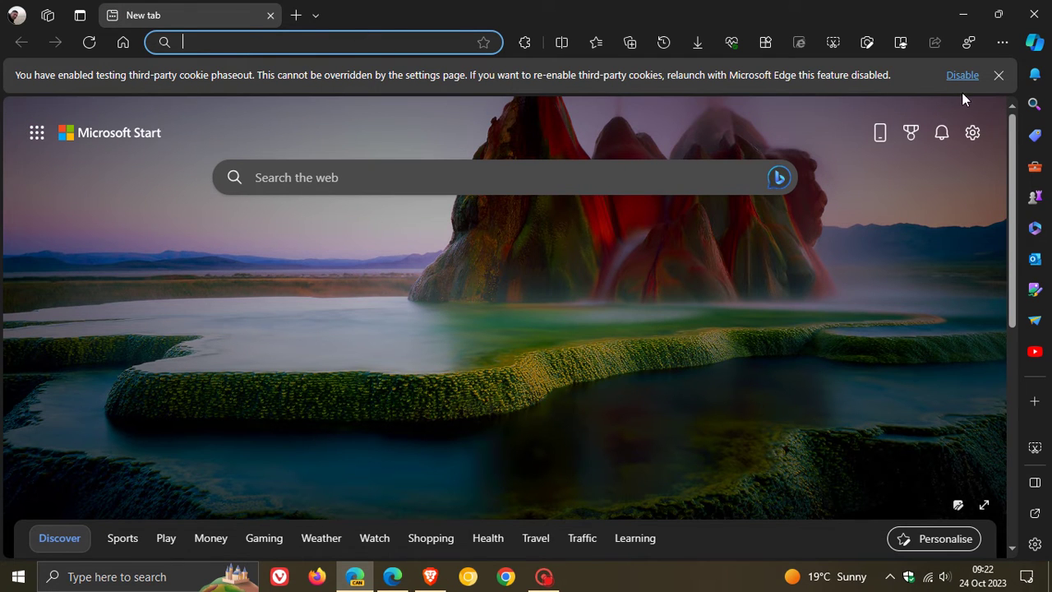
- Dismiss the cookie notice, minimize the beach-background Edge window, and maximize Edge Canary
click(998, 74)
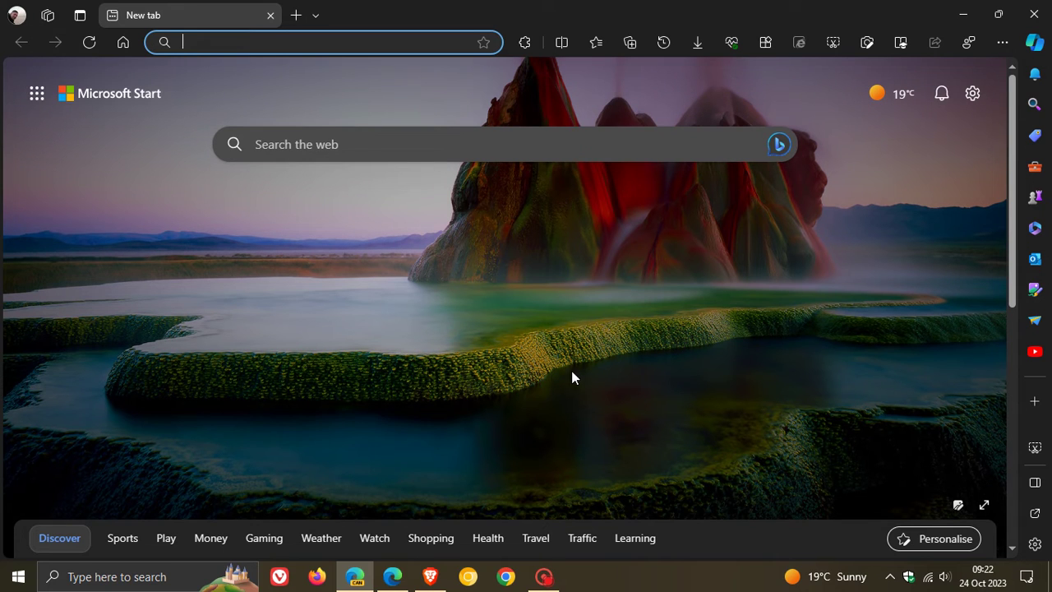
click(1000, 15)
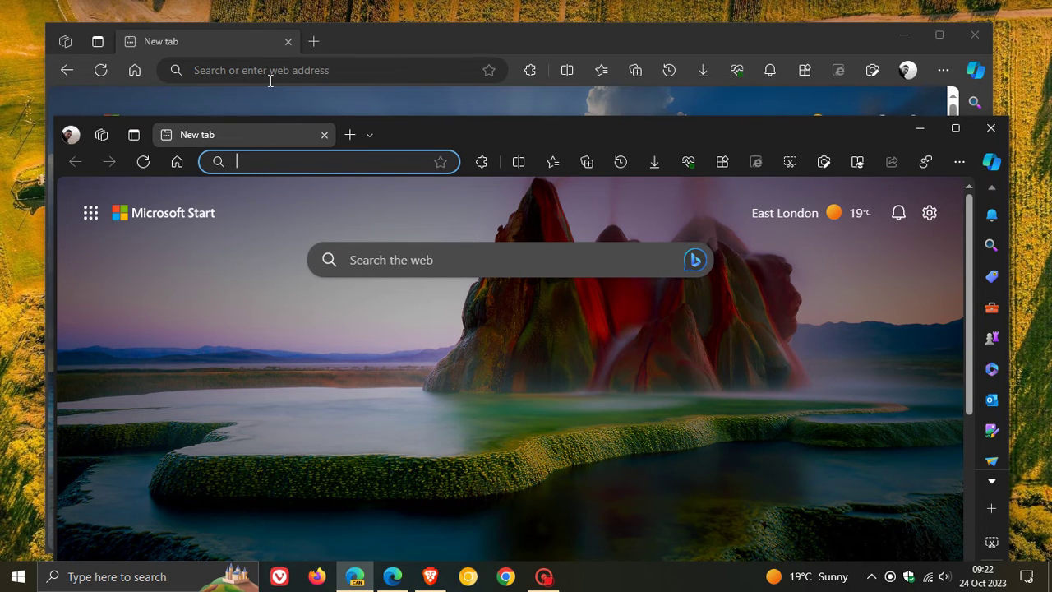
click(135, 69)
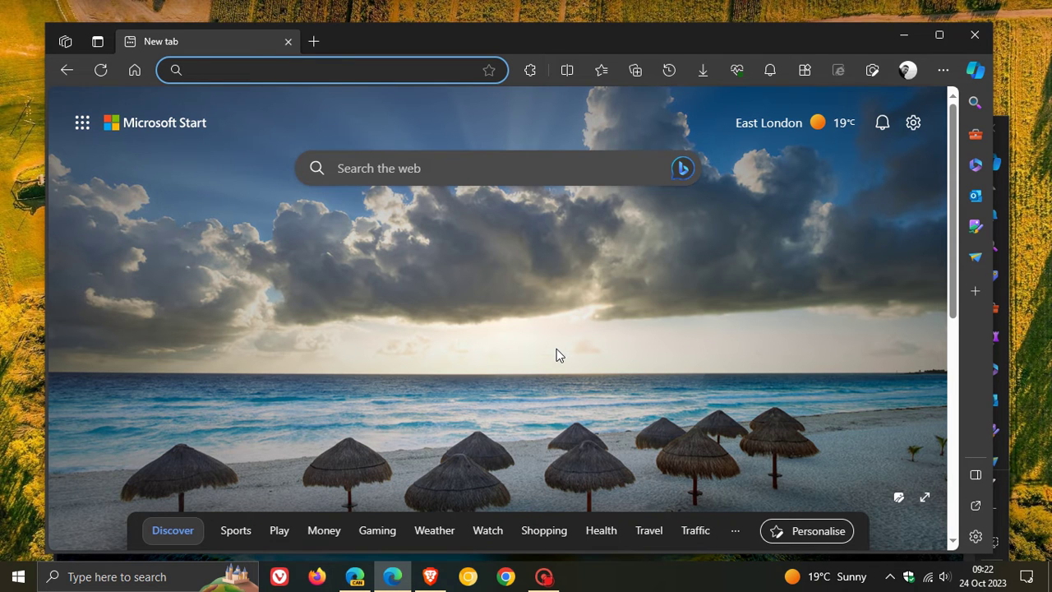
click(903, 37)
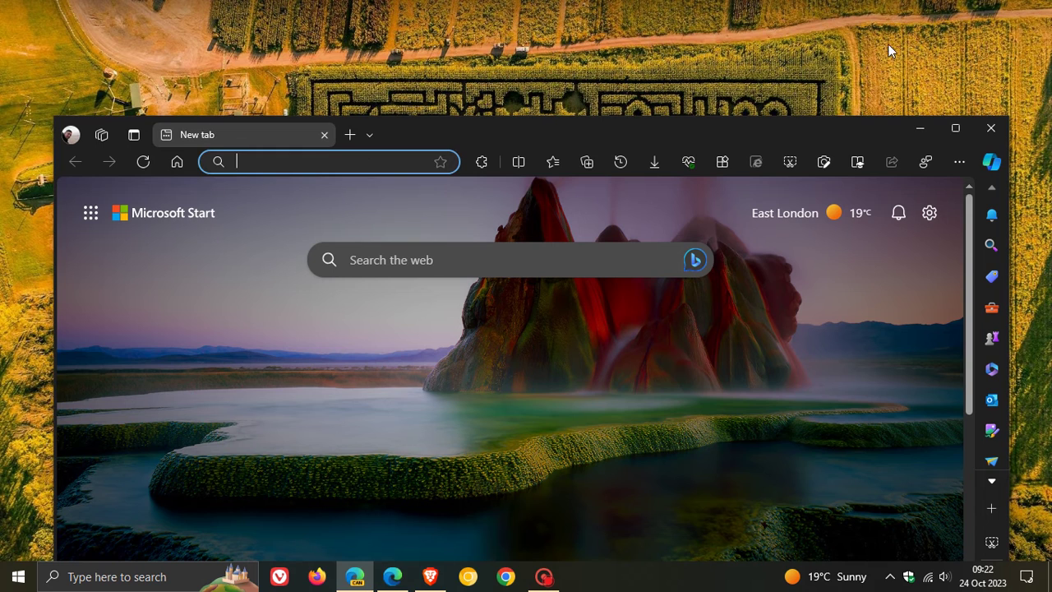
click(953, 129)
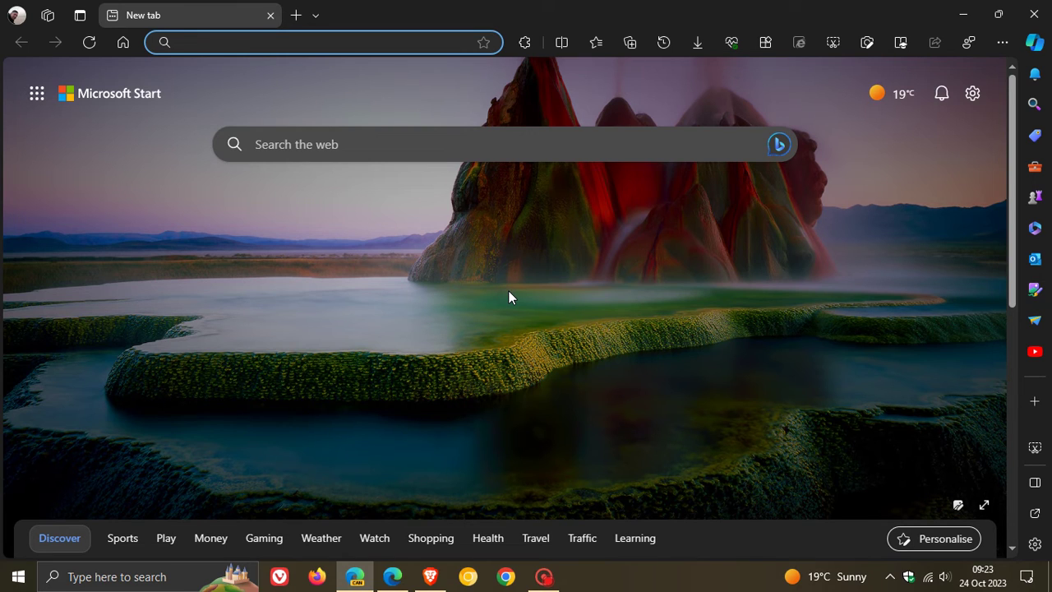
- Open the Edge Canary shortcut's Properties again from the taskbar jump list
right_click(354, 582)
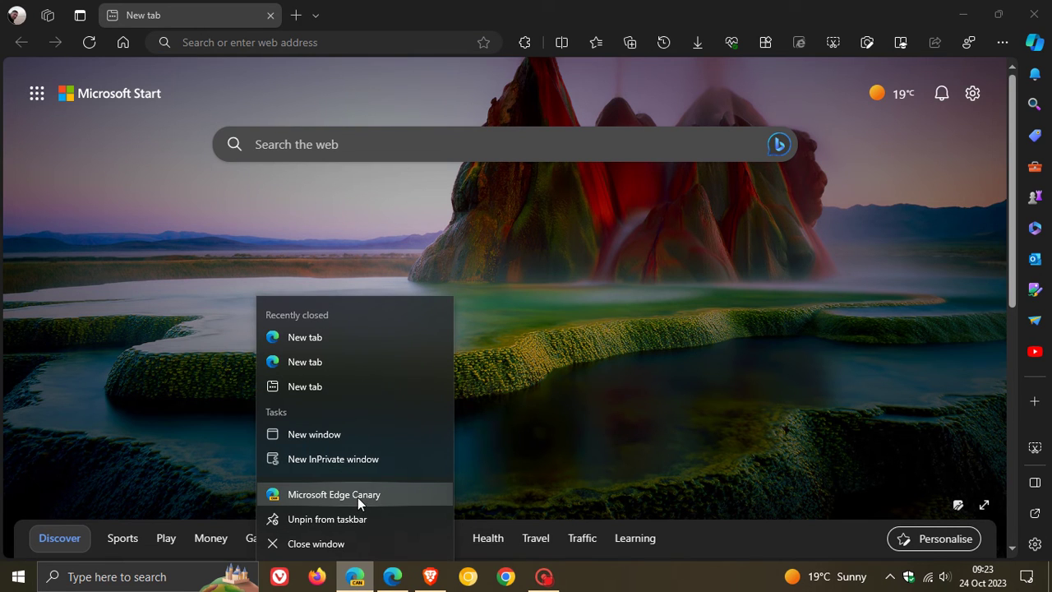
right_click(358, 494)
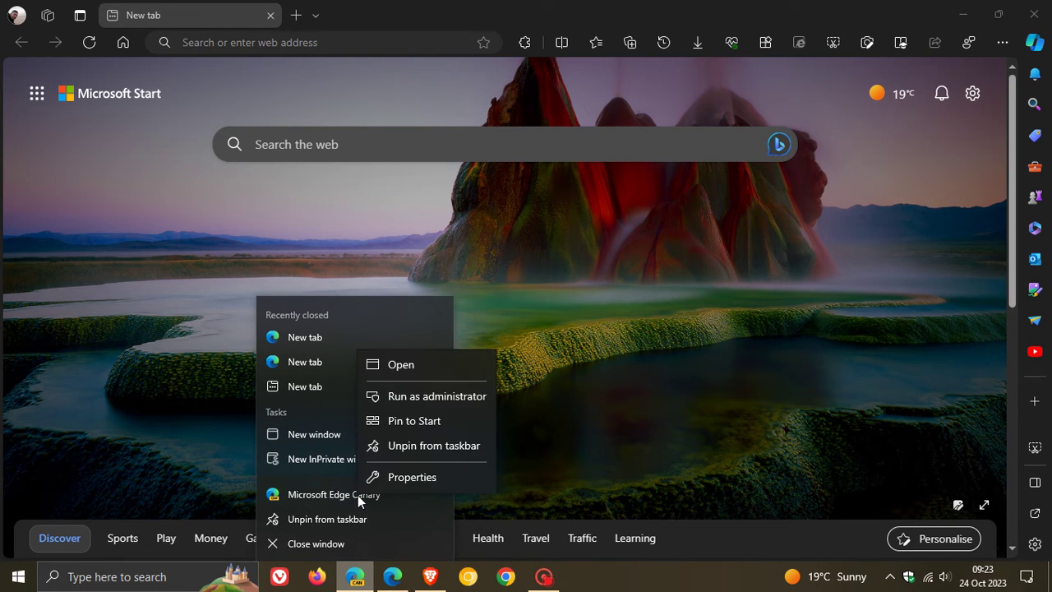
click(412, 476)
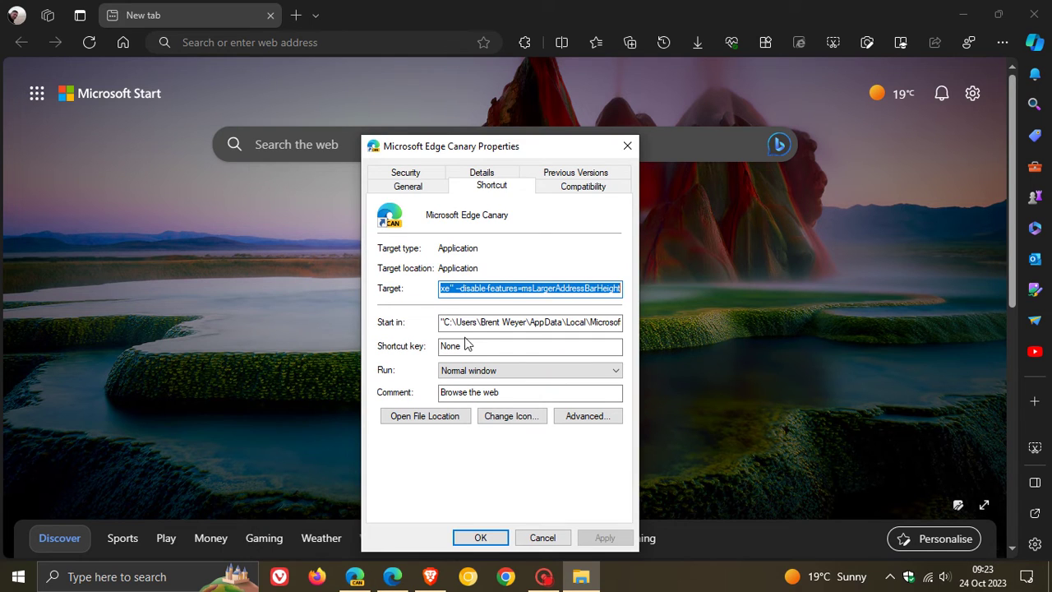
- Delete the --disable-features=msLargerAddressBarHeight flag from Target, then apply and confirm with OK
click(455, 287)
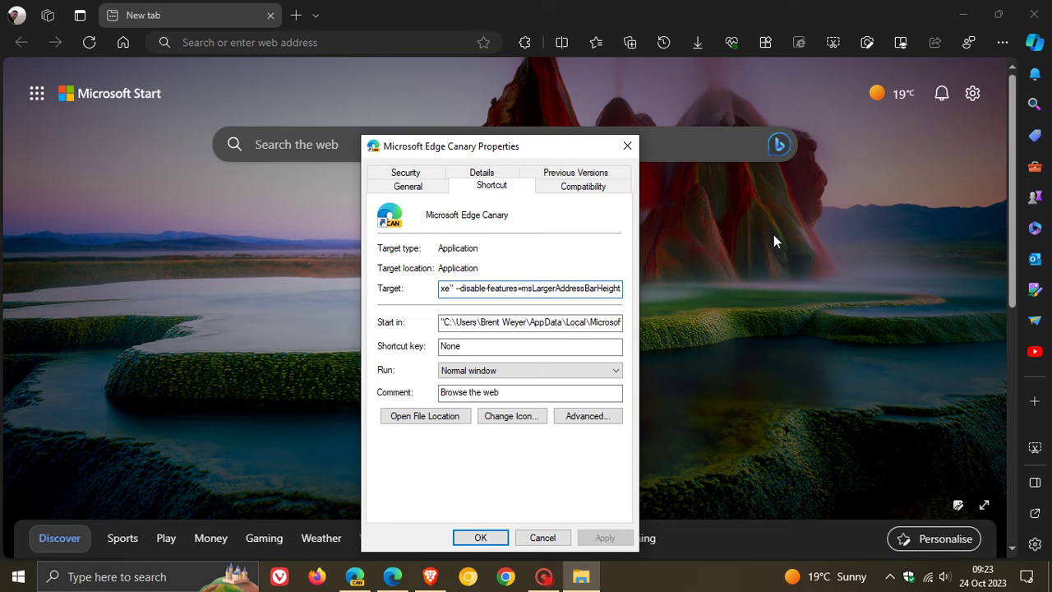
key(Delete)
key(Delete)
key(Delete)
key(Delete)
key(Delete)
key(Delete)
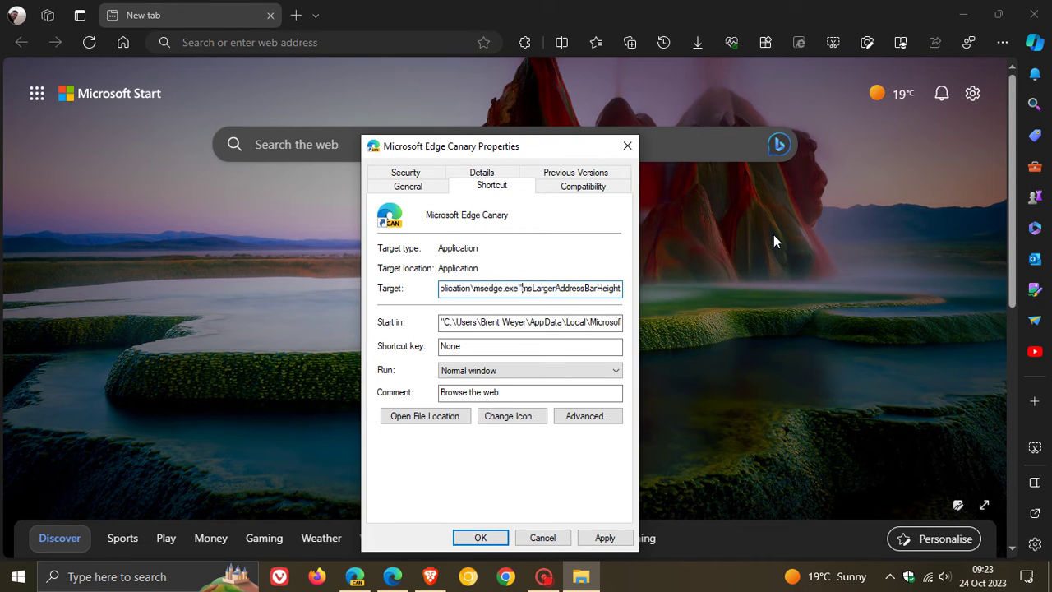
key(Delete)
key(Delete)
key(Delete)
key(Delete)
key(Delete)
key(Delete)
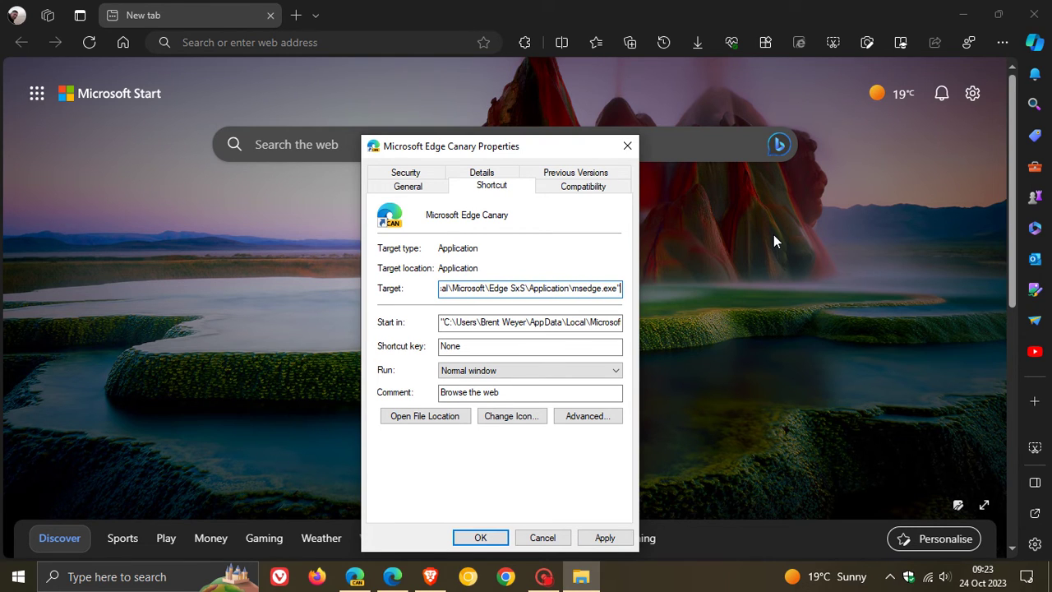
click(615, 539)
click(490, 539)
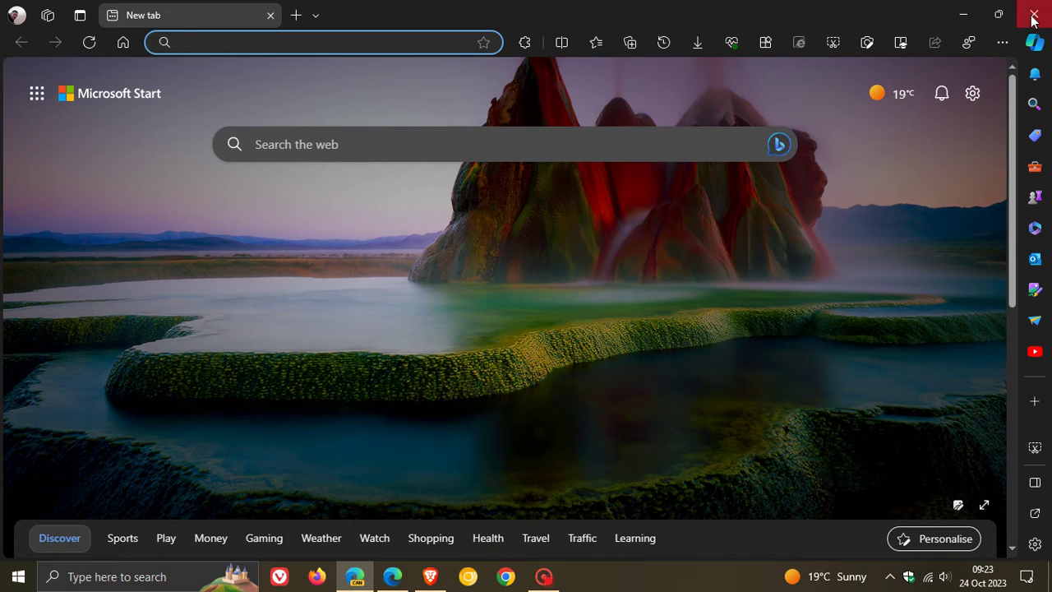
- Close Edge and dismiss the third-party cookie phaseout banner on the relaunched Canary window
click(1033, 16)
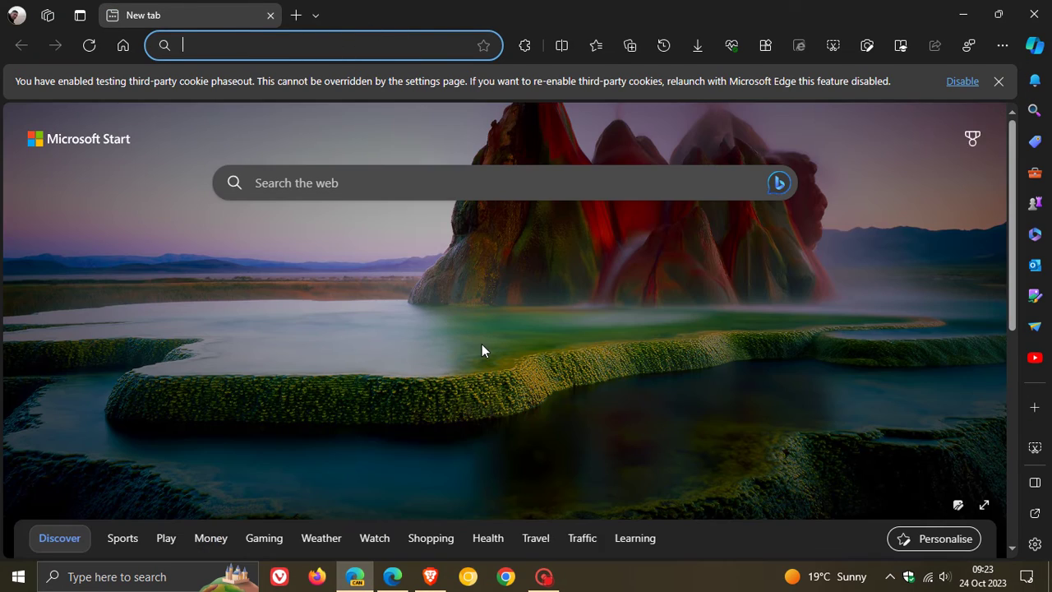
click(998, 81)
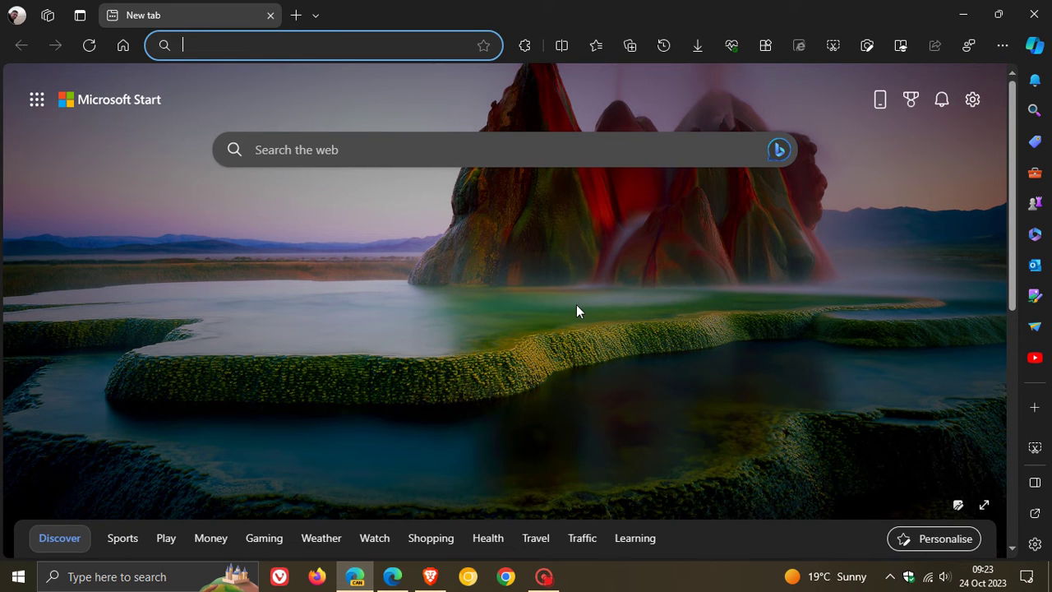